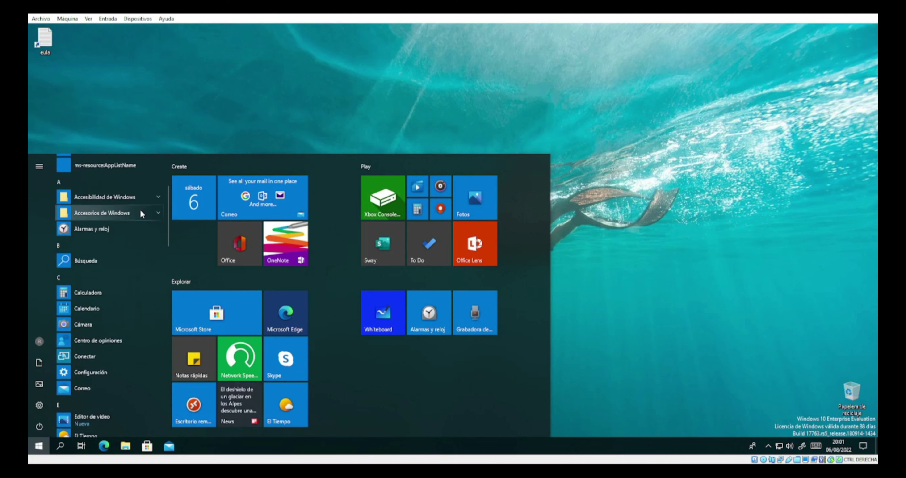
# - Look through the full list of installed applications in the Start menu and close it
pyautogui.scroll(-10, 139, 210)
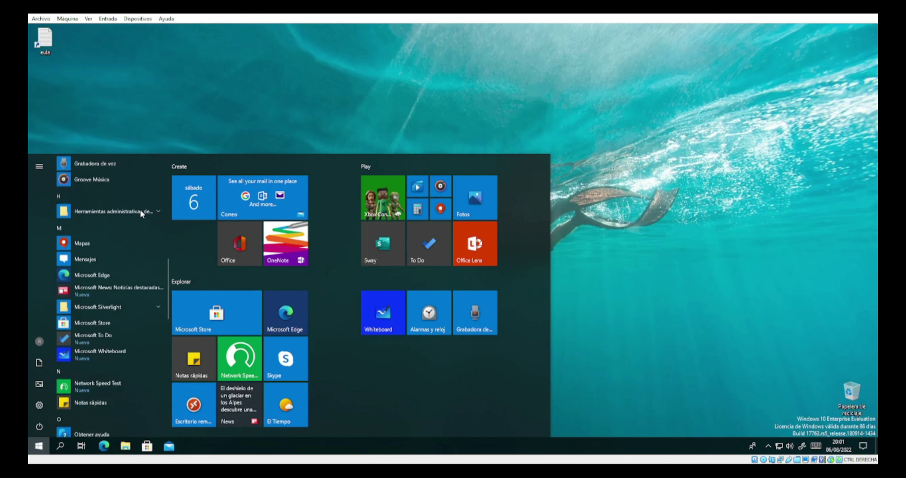
pyautogui.scroll(-6, 141, 211)
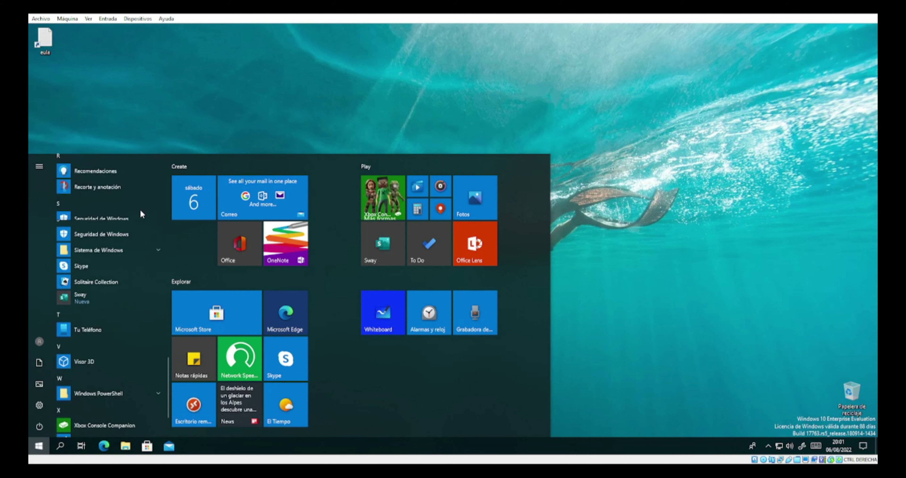
pyautogui.scroll(20, 139, 209)
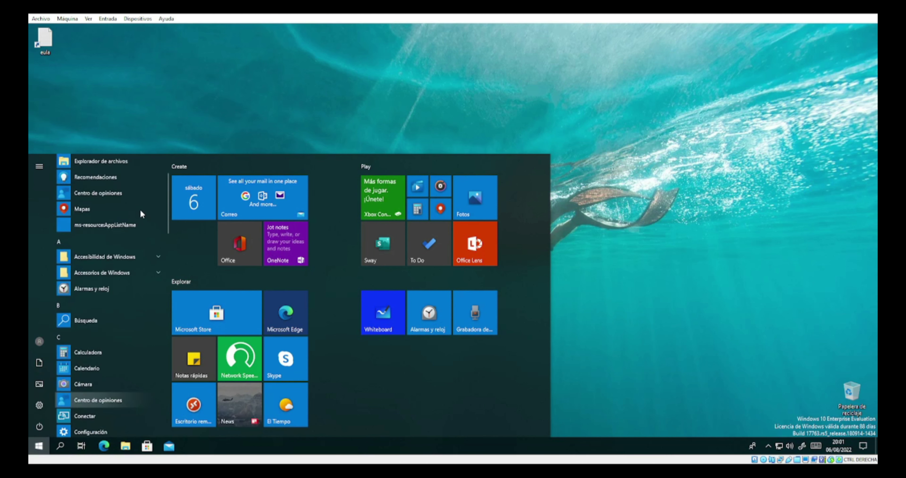
pyautogui.click(469, 98)
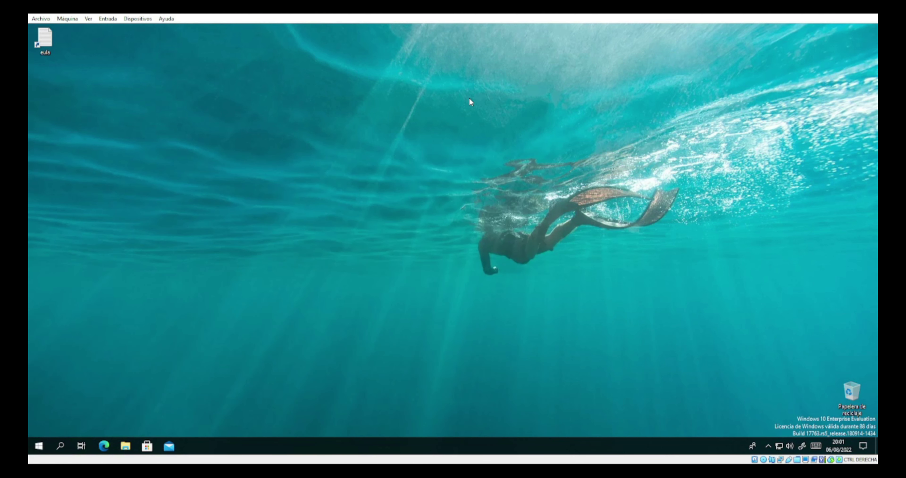
# - Search Windows for "panel", open Panel de control to view its categories, and close the window
pyautogui.click(66, 449)
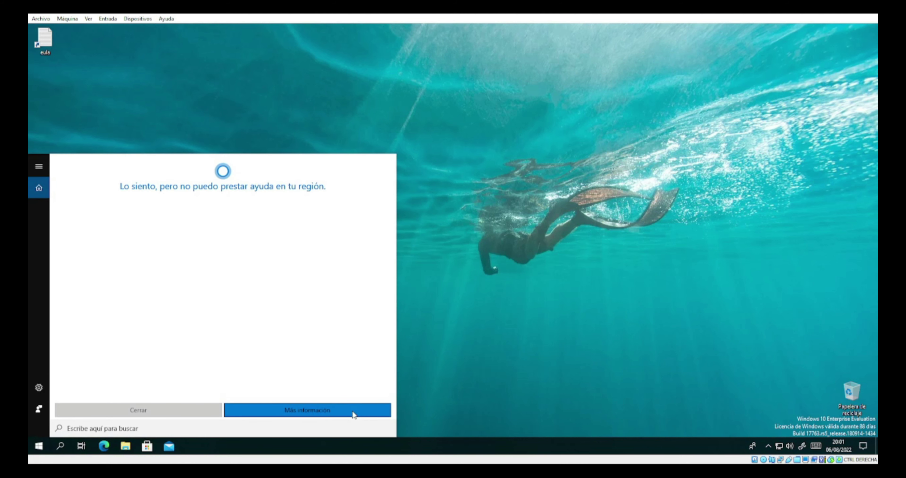
pyautogui.write('panel')
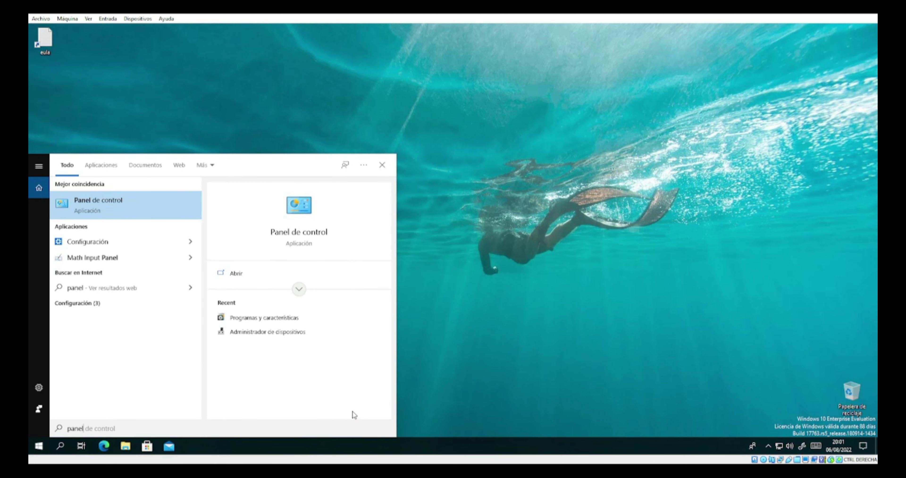
pyautogui.click(146, 203)
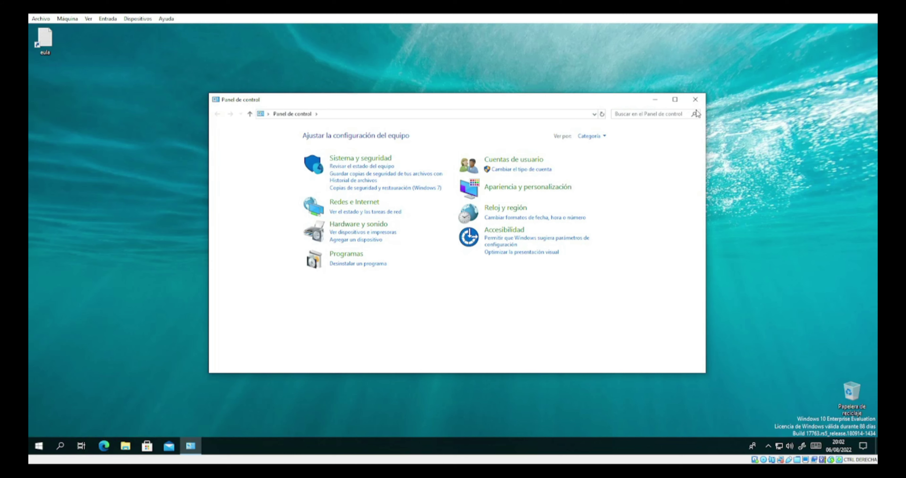
pyautogui.click(694, 100)
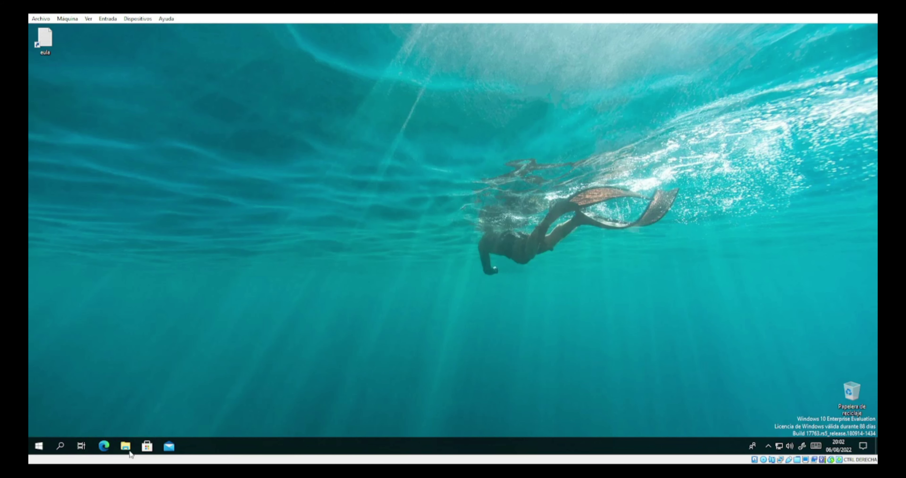
# - Search the web for "youtube" from the Windows search box
pyautogui.click(60, 446)
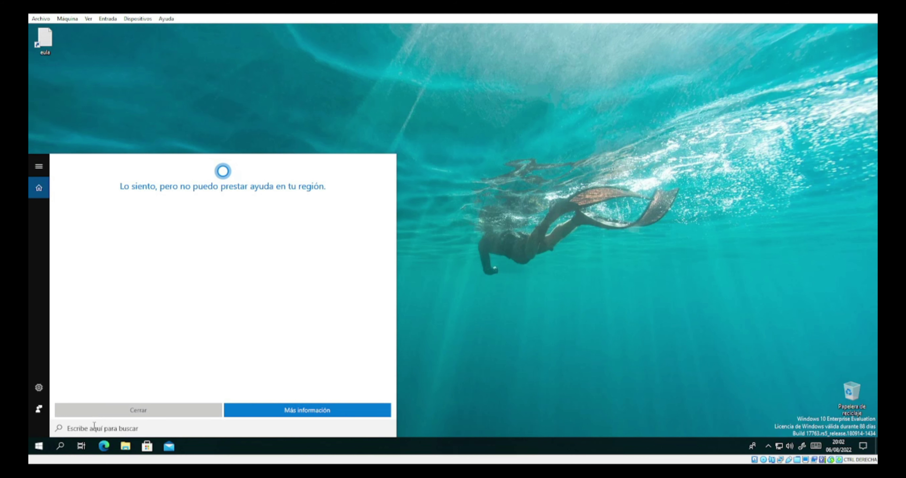
pyautogui.write('yout')
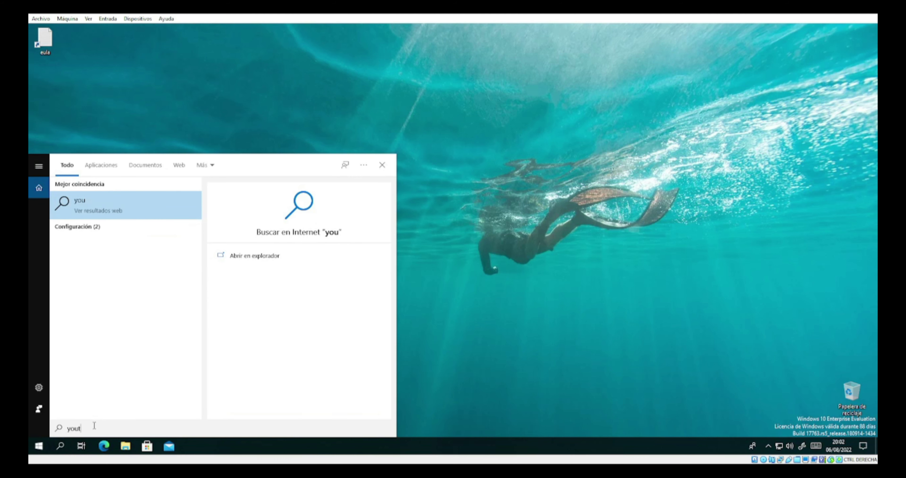
pyautogui.write('ube')
pyautogui.press('Return')
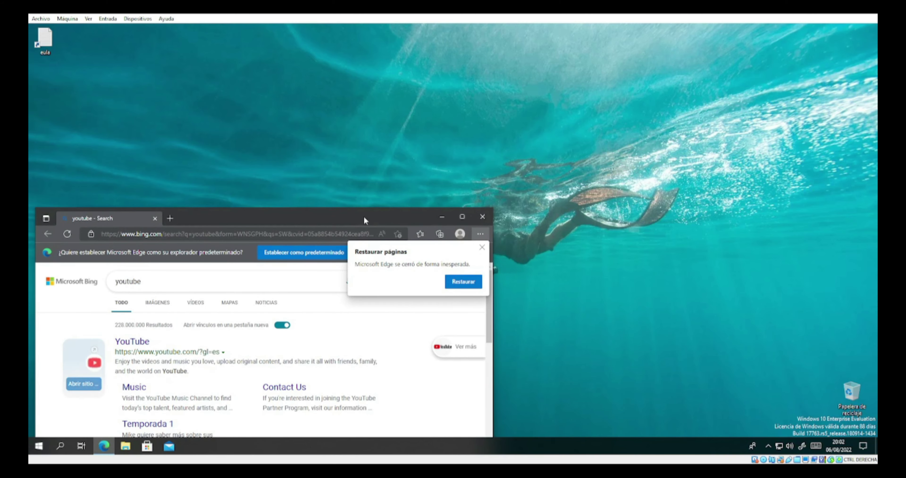
# - Open the YouTube site from the search results, dismiss the restore-pages prompt, and close the browser
pyautogui.moveTo(365, 215); pyautogui.dragTo(608, 63)
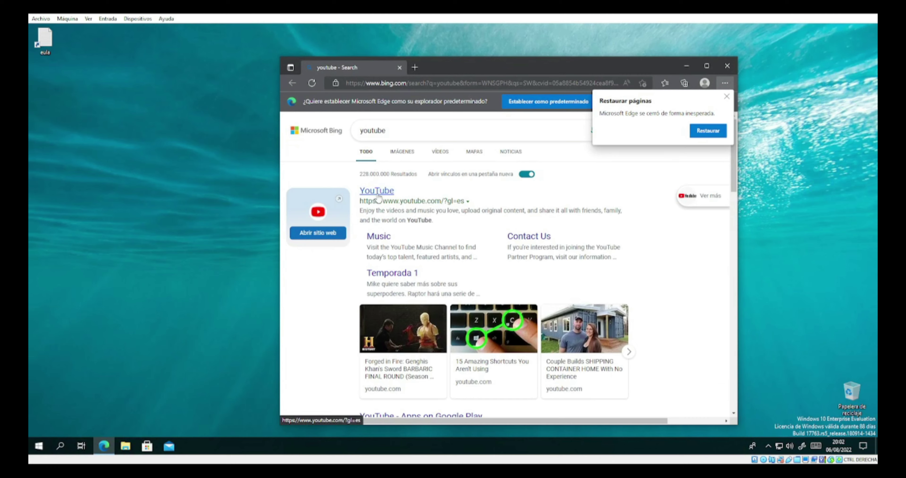
pyautogui.click(378, 193)
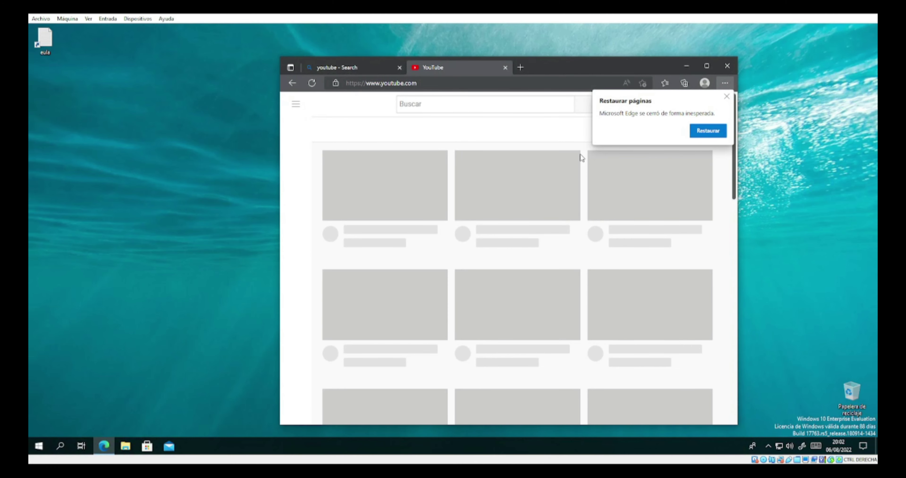
pyautogui.click(726, 100)
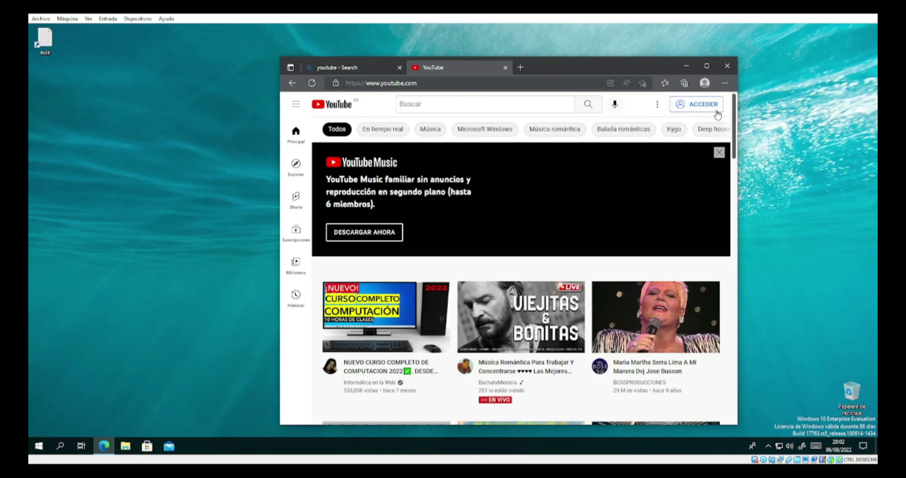
pyautogui.moveTo(496, 309)
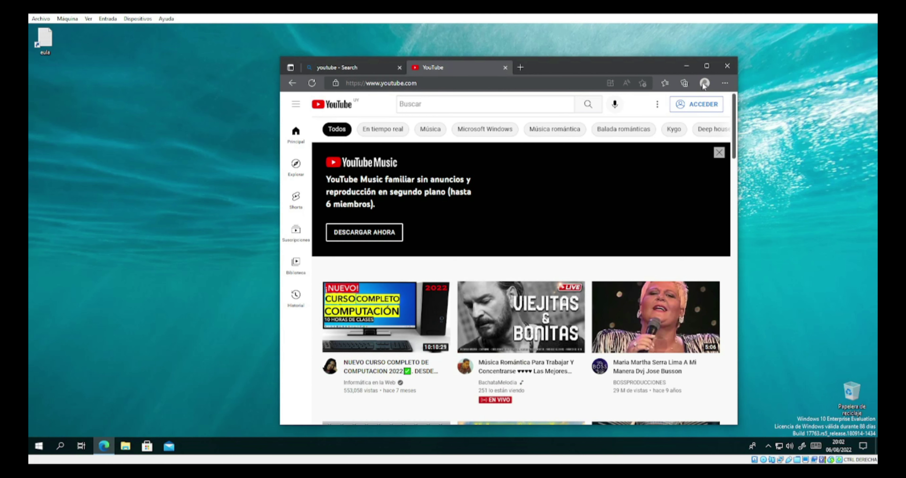
pyautogui.click(726, 66)
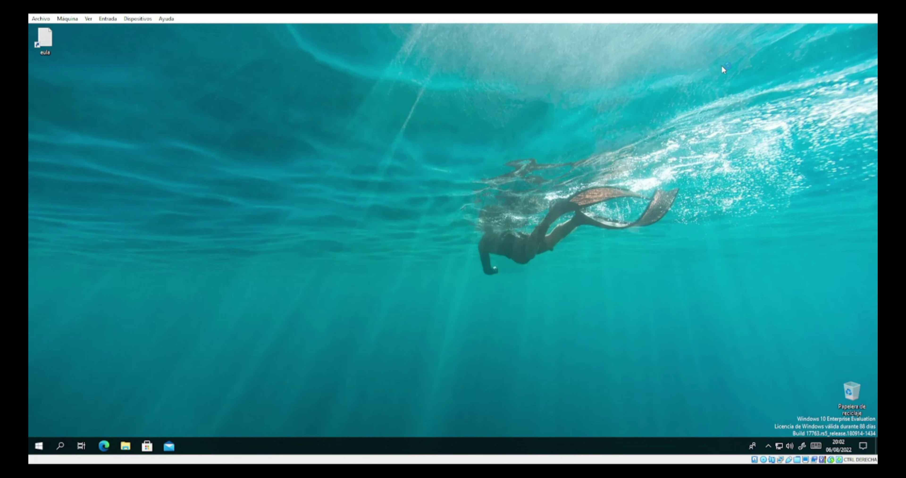
# - View the Task View timeline and a new Microsoft Edge window, closing each one after viewing
pyautogui.click(81, 447)
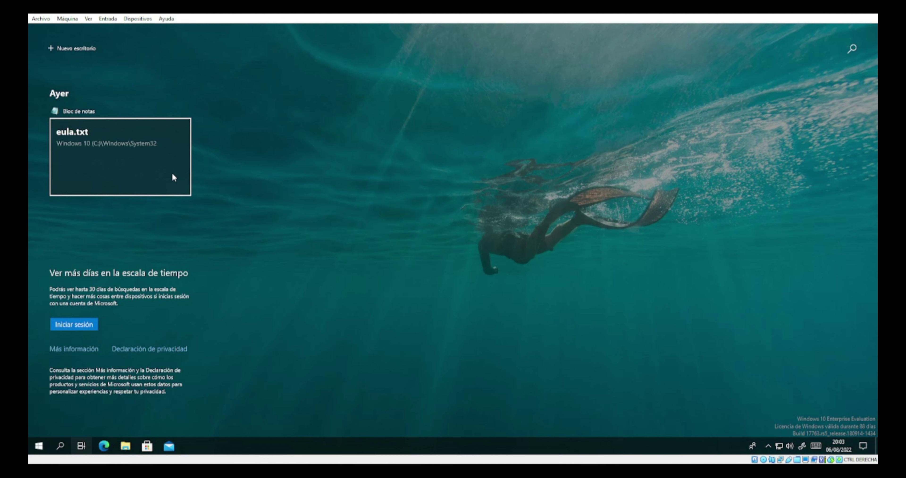
pyautogui.click(82, 448)
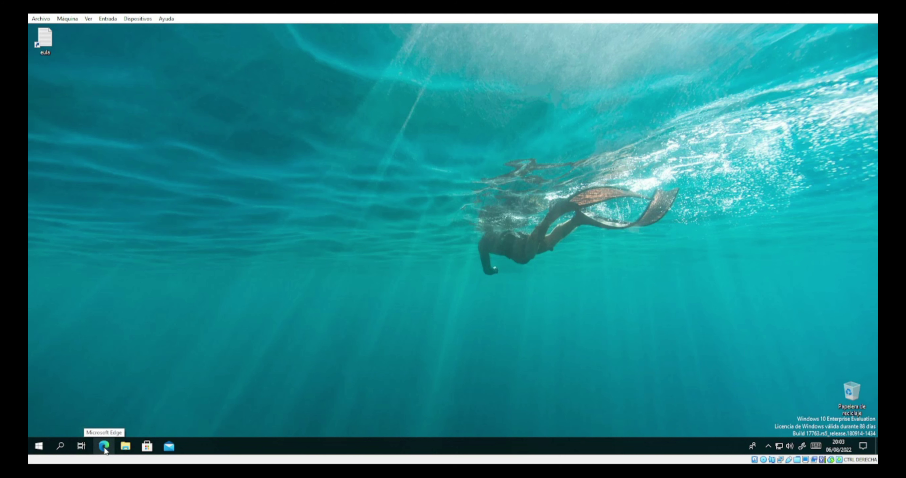
pyautogui.click(104, 447)
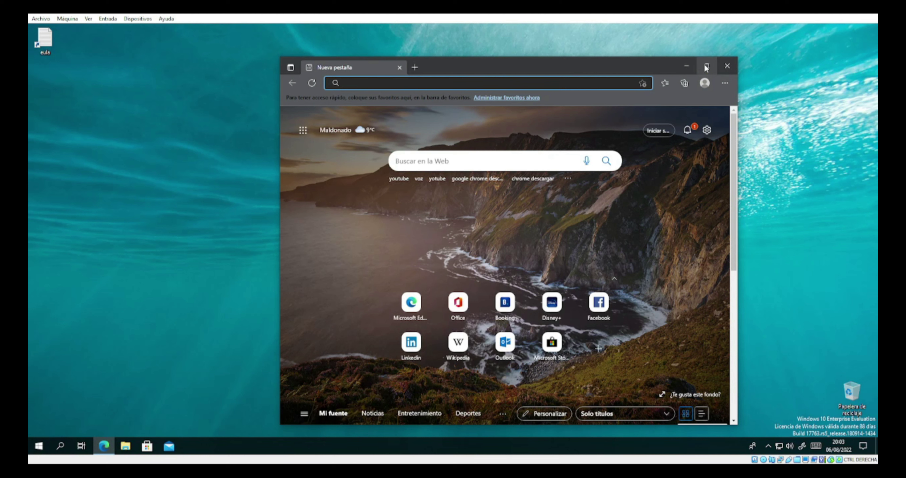
pyautogui.click(723, 67)
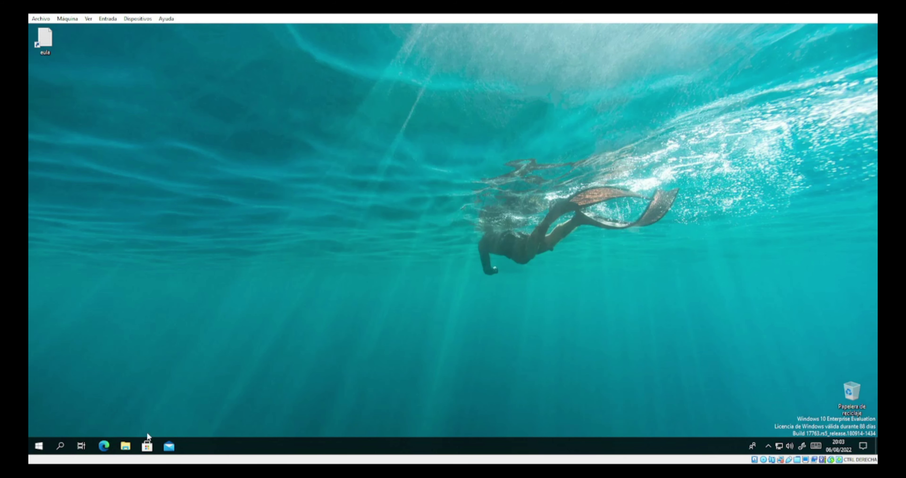
# - Open File Explorer maximized, examine the drives and network location under Este equipo, and close the window
pyautogui.click(127, 448)
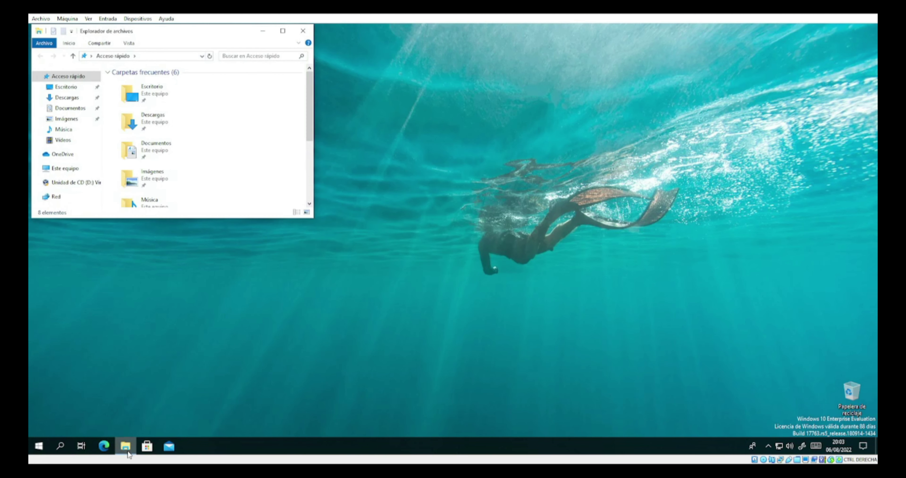
pyautogui.click(283, 31)
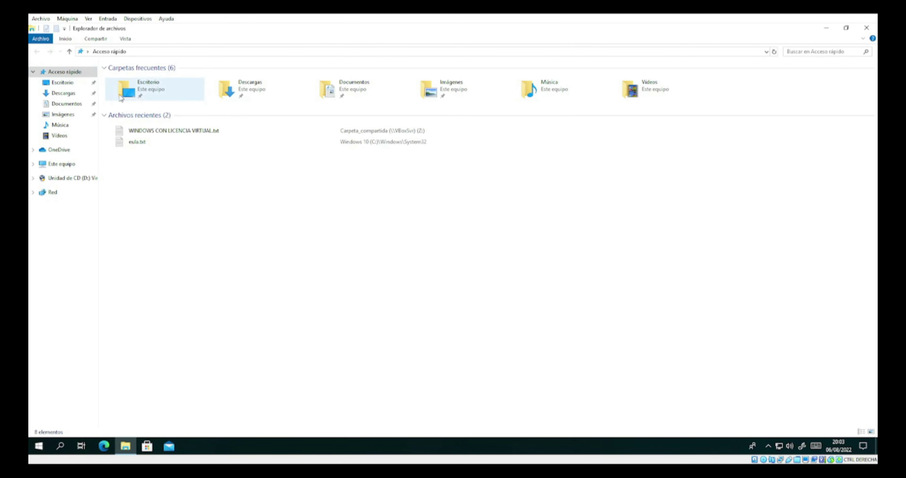
pyautogui.click(58, 170)
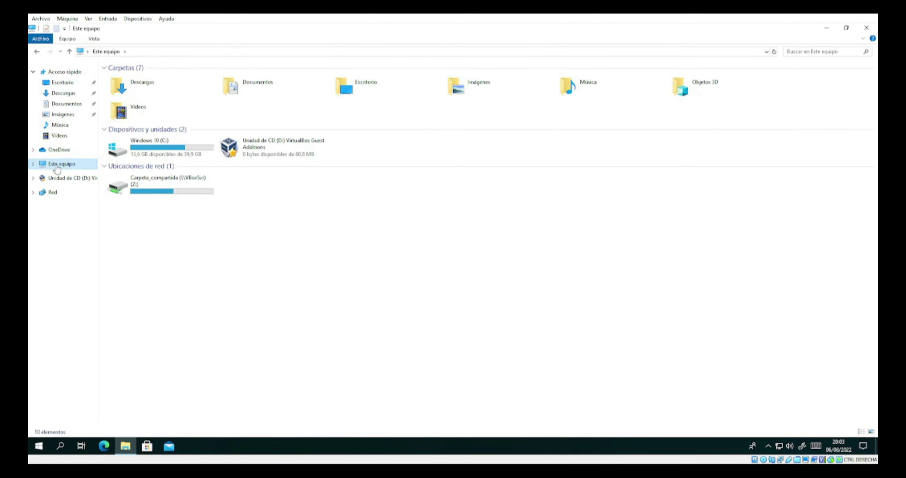
pyautogui.moveTo(172, 149)
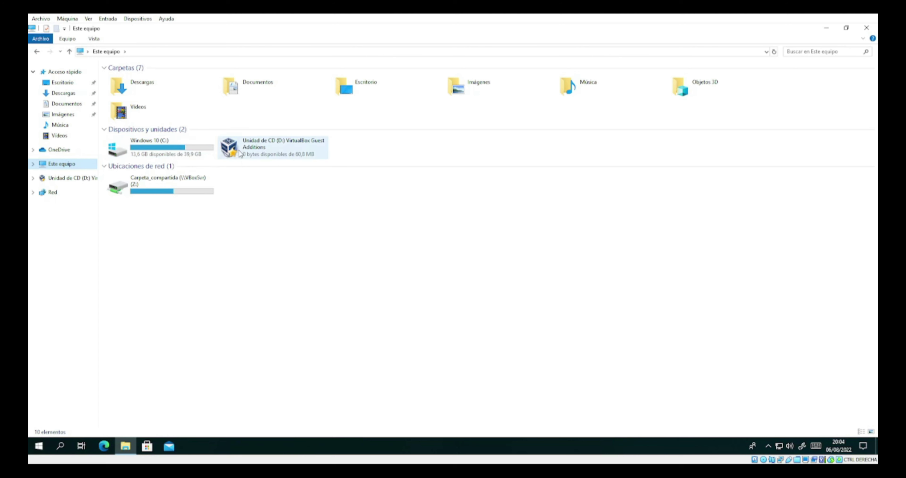
pyautogui.moveTo(240, 152)
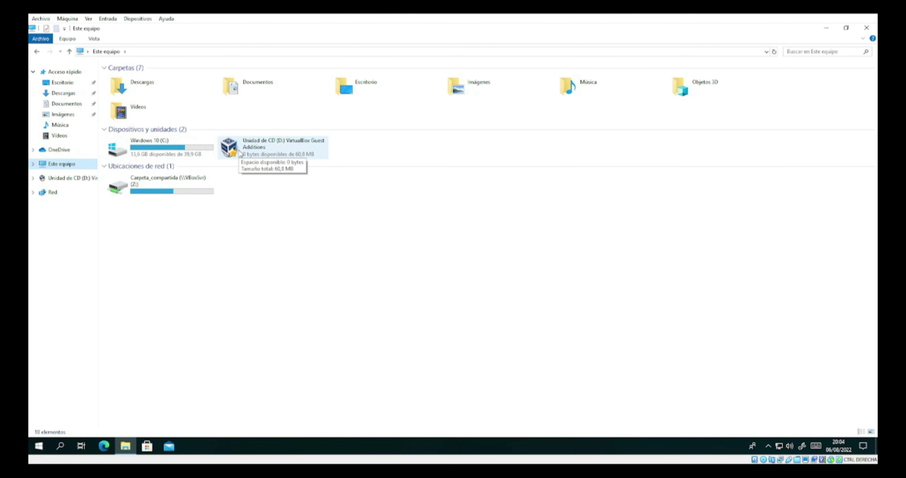
pyautogui.moveTo(187, 194)
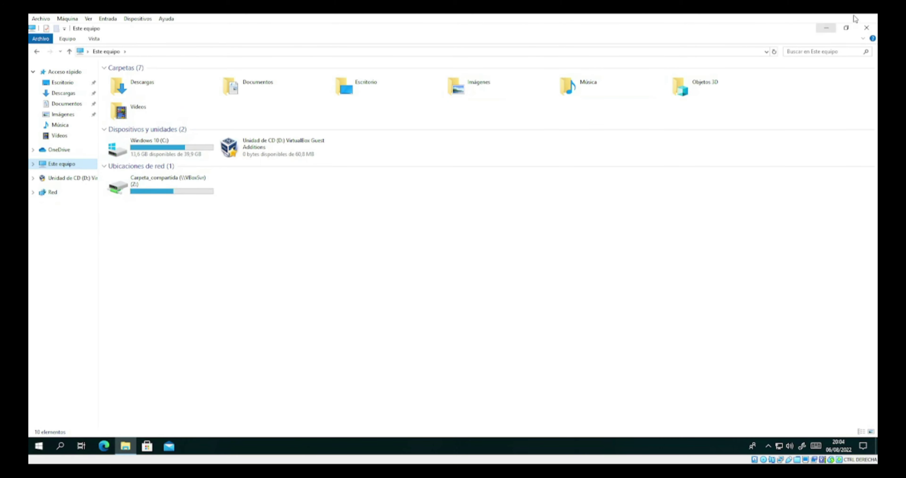
pyautogui.click(864, 28)
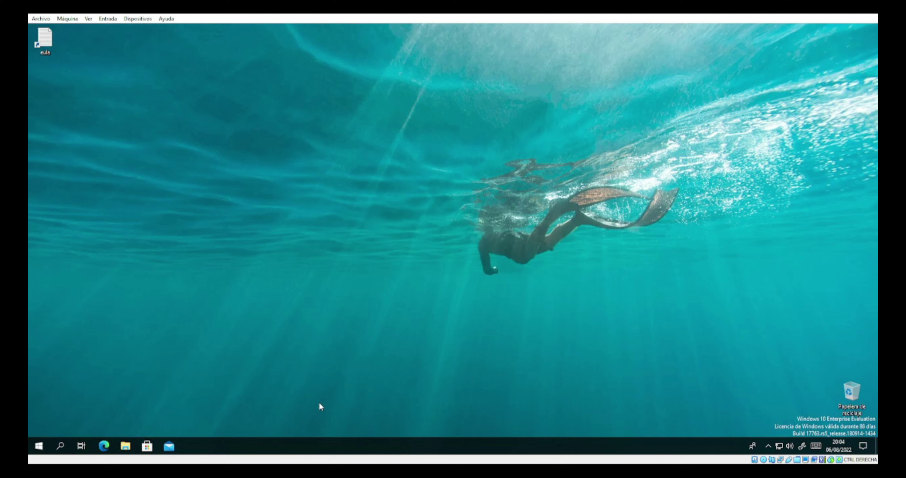
# - Open the Correo app, look through the account types offered for adding, and close the app without adding one
pyautogui.click(172, 451)
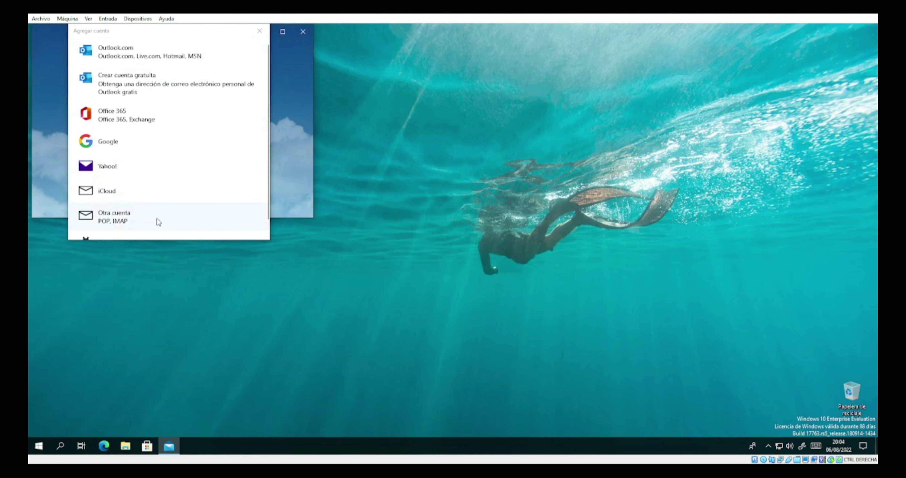
pyautogui.scroll(-2, 217, 184)
pyautogui.scroll(2, 217, 184)
pyautogui.click(265, 34)
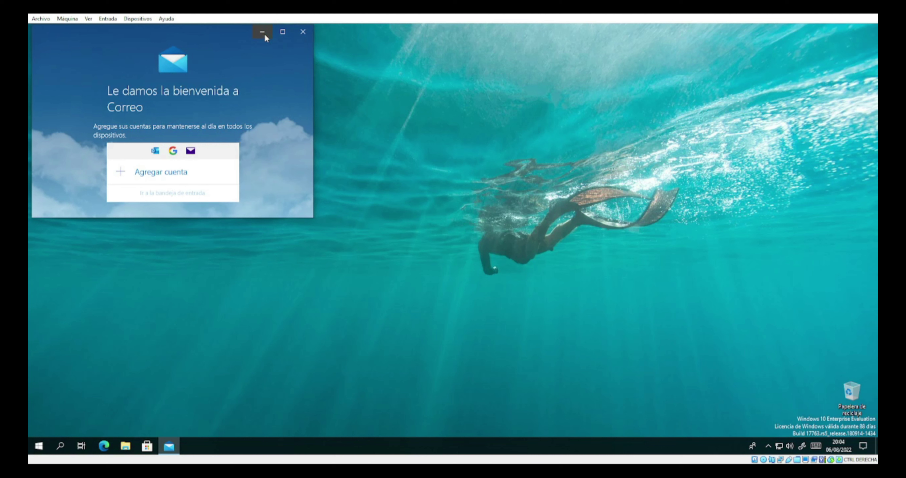
pyautogui.click(302, 32)
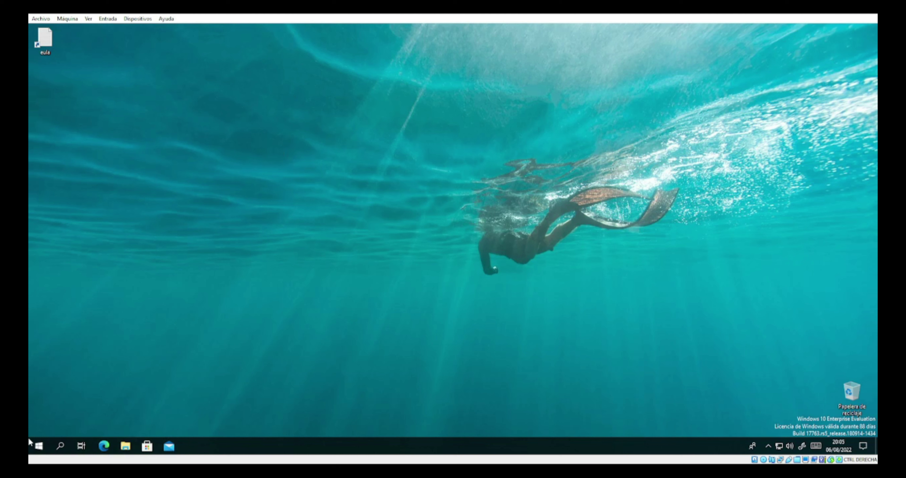
# - View the Tus contactos panel and the hidden notification-area icons, closing each one again
pyautogui.click(752, 445)
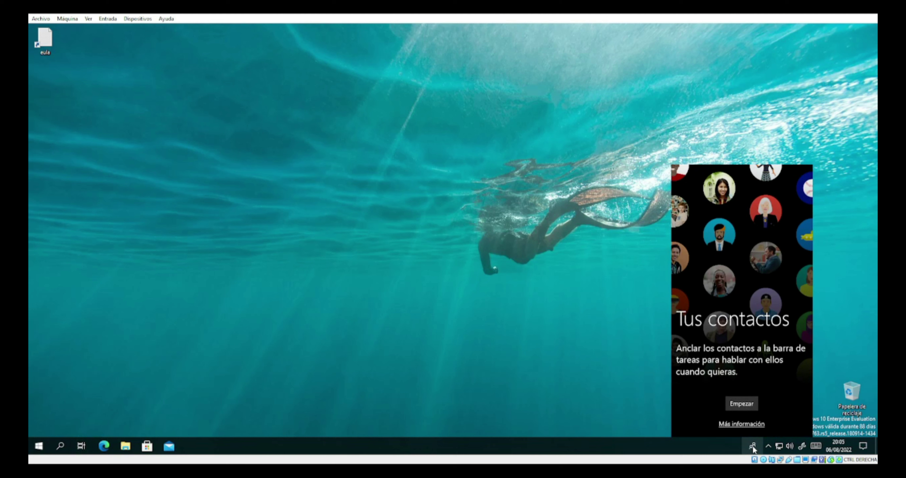
pyautogui.click(753, 445)
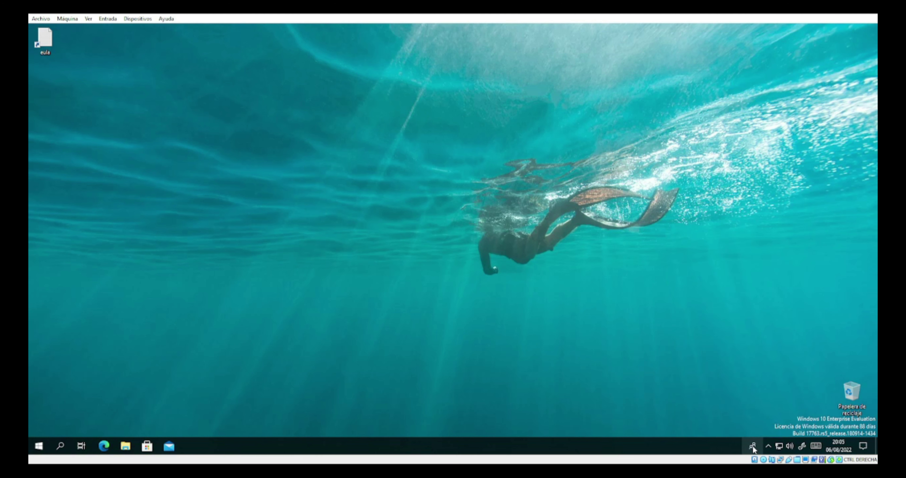
pyautogui.click(769, 447)
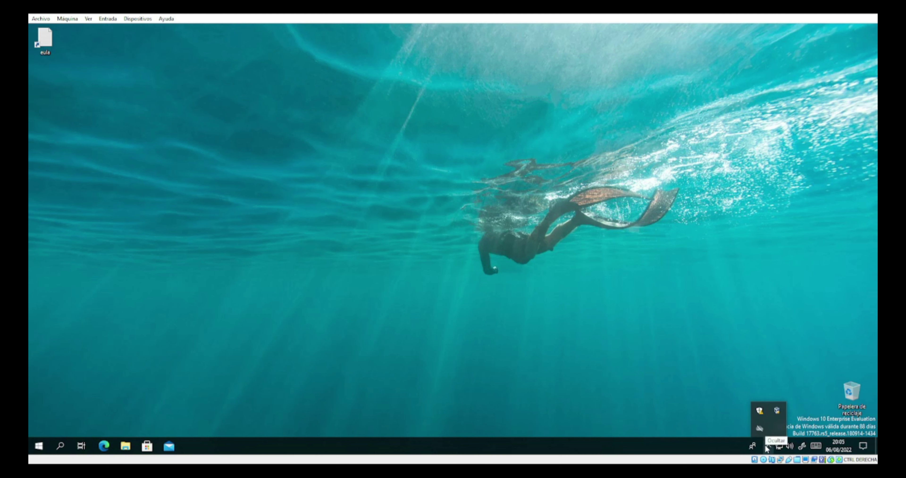
pyautogui.click(764, 444)
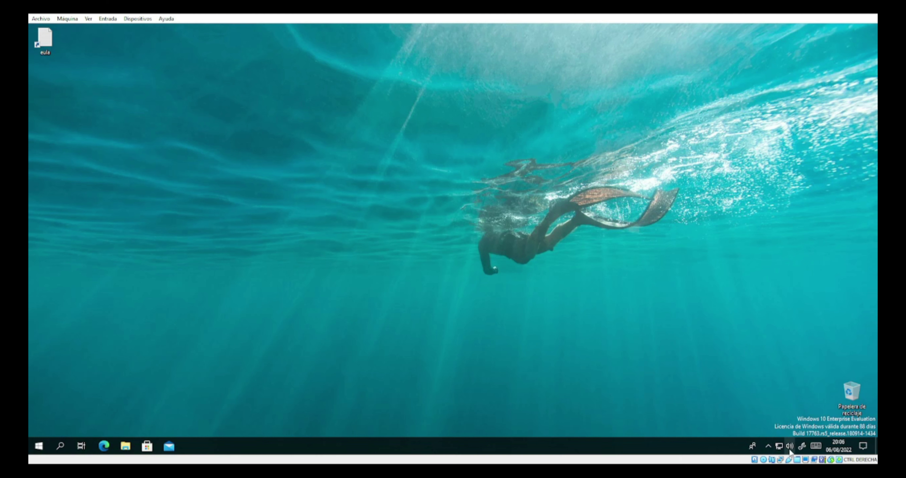
# - Lower the speaker volume to 96 and close the volume control
pyautogui.click(789, 450)
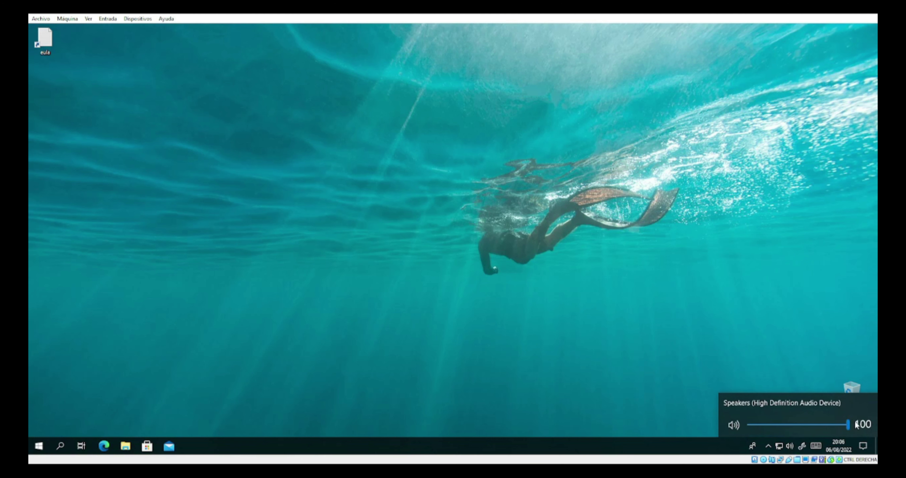
pyautogui.moveTo(848, 426)
pyautogui.mouseDown()
pyautogui.moveTo(760, 426)
pyautogui.moveTo(841, 428)
pyautogui.mouseUp()
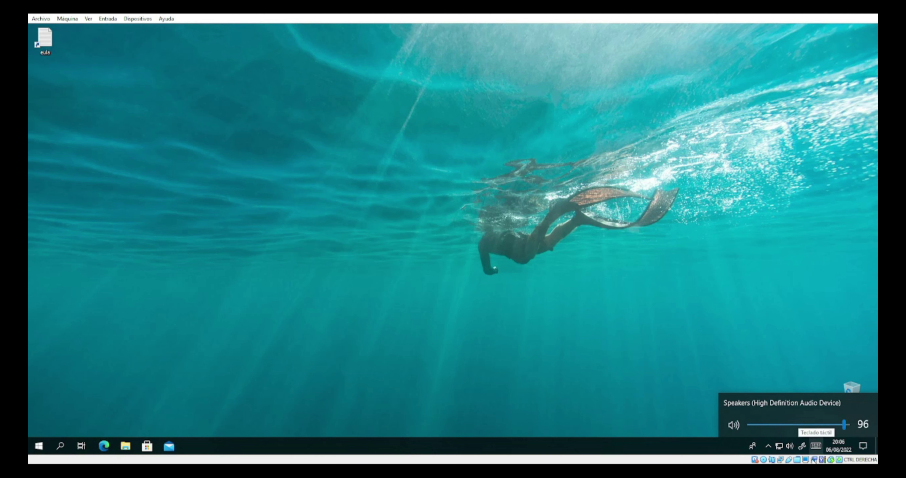
pyautogui.click(845, 321)
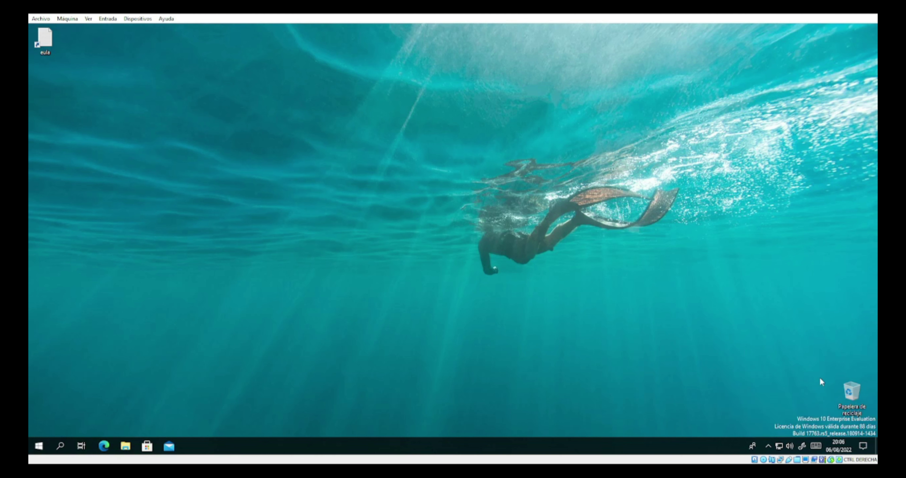
# - View the Windows Ink workspace and the touch keyboard, closing each one after viewing
pyautogui.click(801, 446)
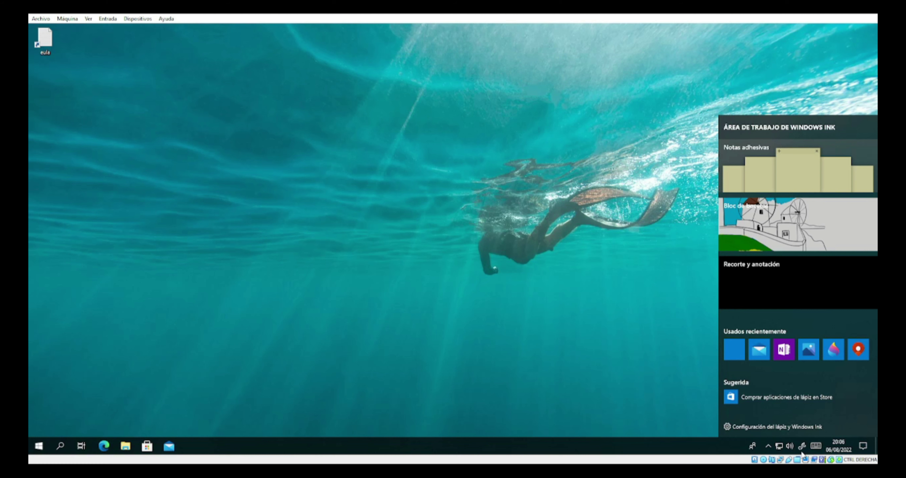
pyautogui.click(612, 378)
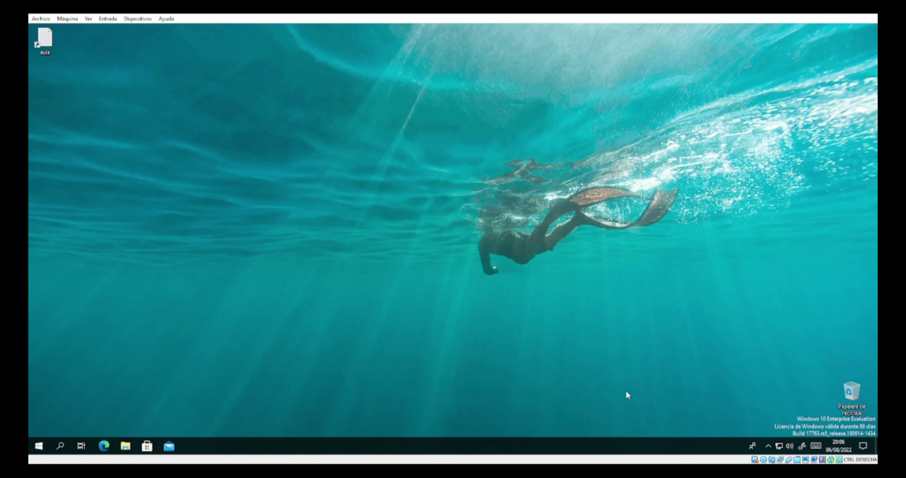
pyautogui.click(816, 451)
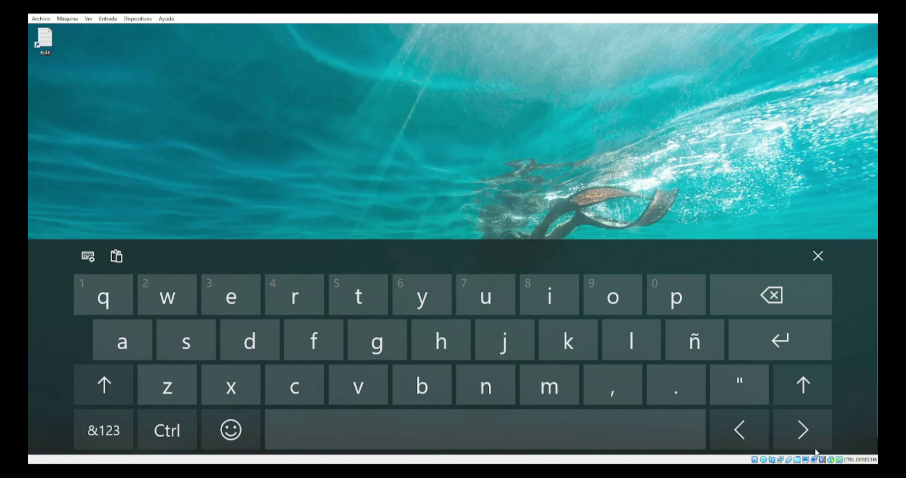
pyautogui.click(809, 448)
pyautogui.click(804, 275)
pyautogui.click(818, 256)
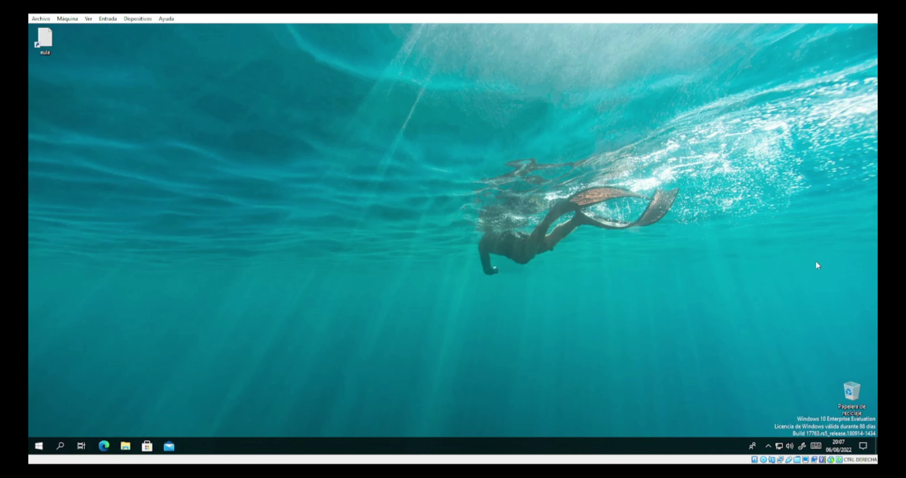
# - View the notification center with its quick actions and close it again
pyautogui.click(863, 447)
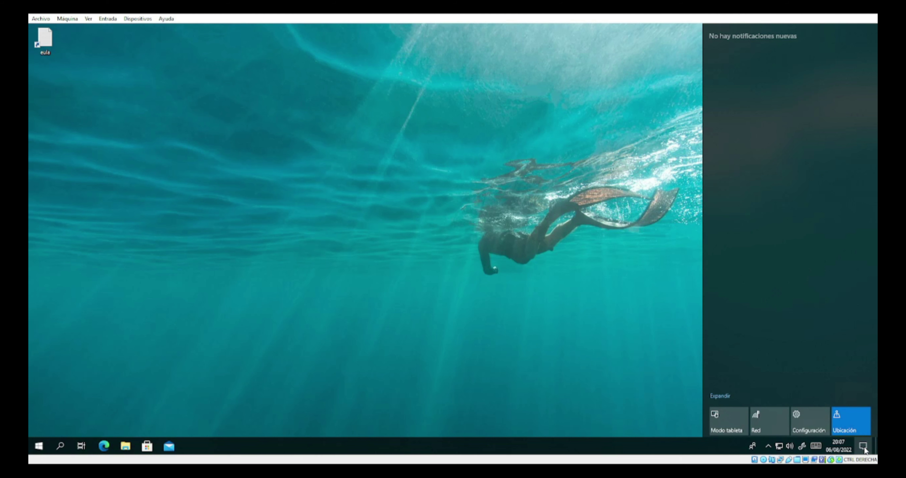
pyautogui.click(863, 446)
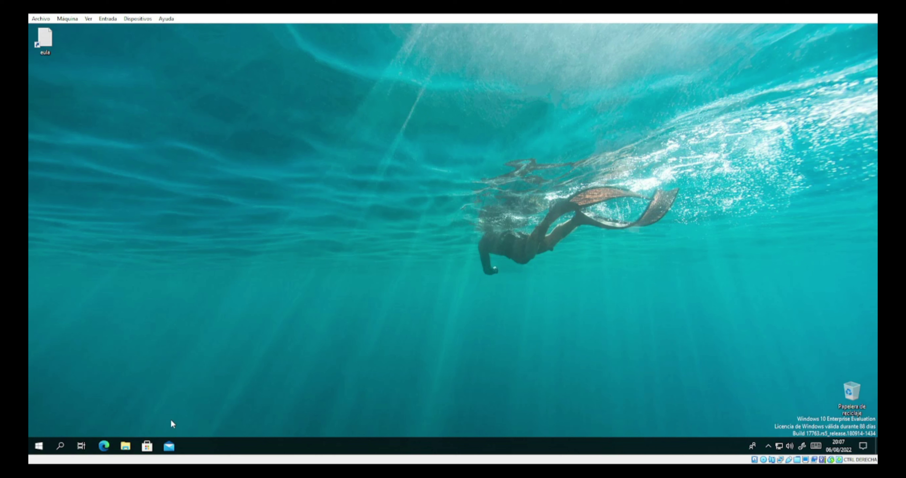
# - Open Microsoft Store and File Explorer, and place File Explorer as a smaller window beside the Store window
pyautogui.click(147, 447)
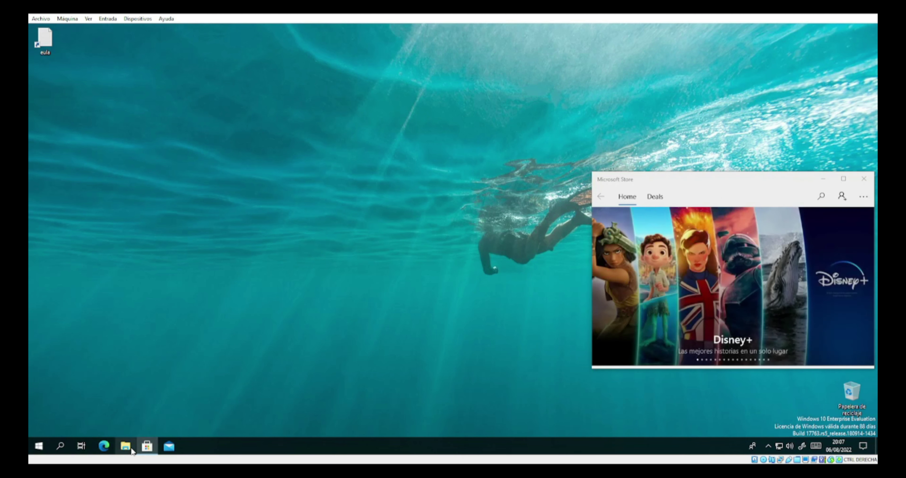
pyautogui.click(132, 451)
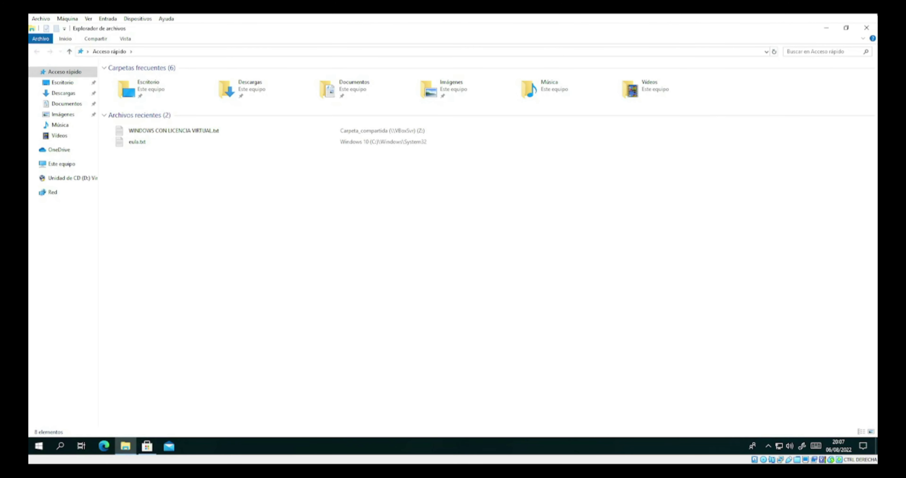
pyautogui.click(845, 28)
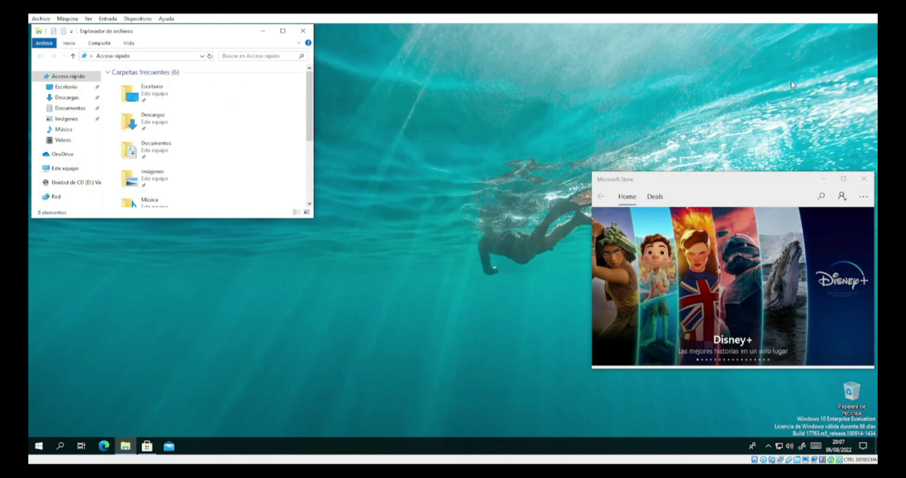
pyautogui.moveTo(175, 35); pyautogui.dragTo(280, 182)
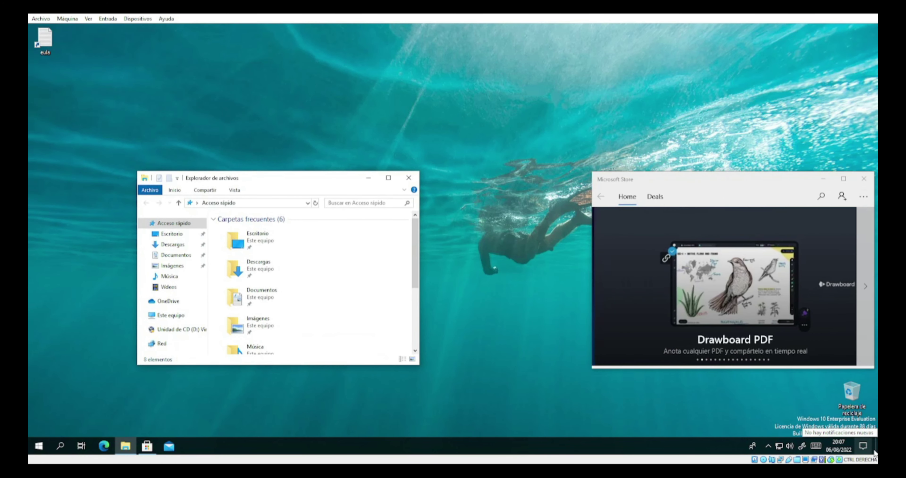
# - Hide all open windows to show the desktop and bring them back
pyautogui.click(875, 453)
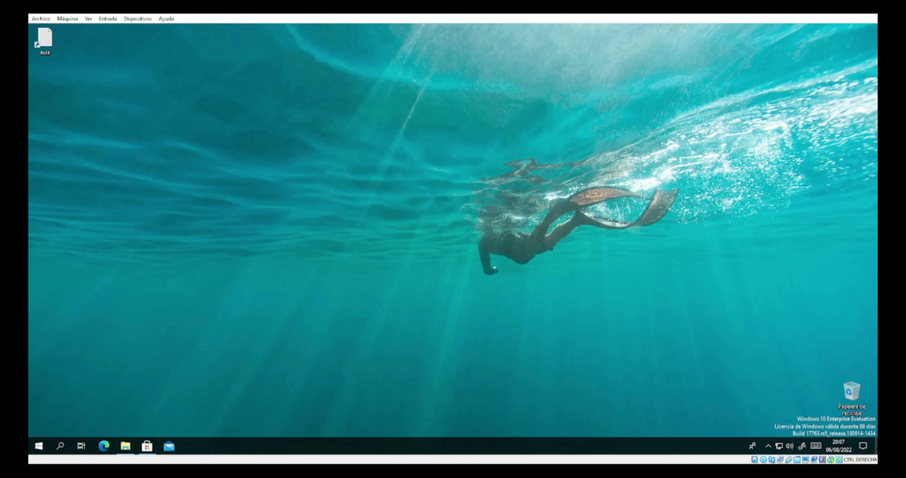
pyautogui.press('super+d')
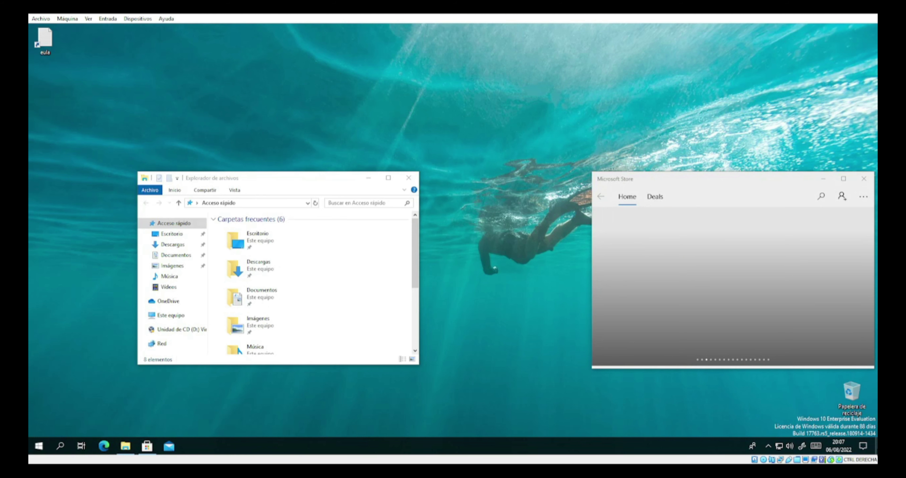
# - Close the Microsoft Store window and the File Explorer window
pyautogui.moveTo(755, 186); pyautogui.dragTo(597, 129)
pyautogui.click(704, 119)
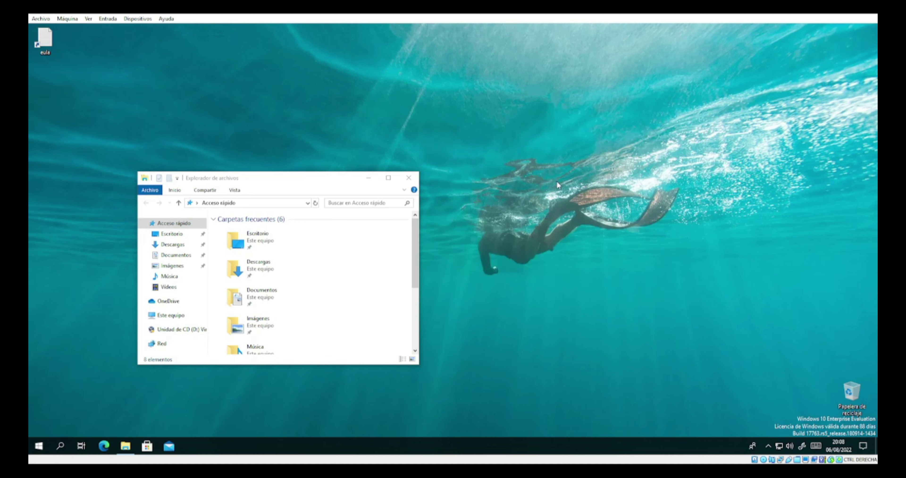
pyautogui.click(408, 177)
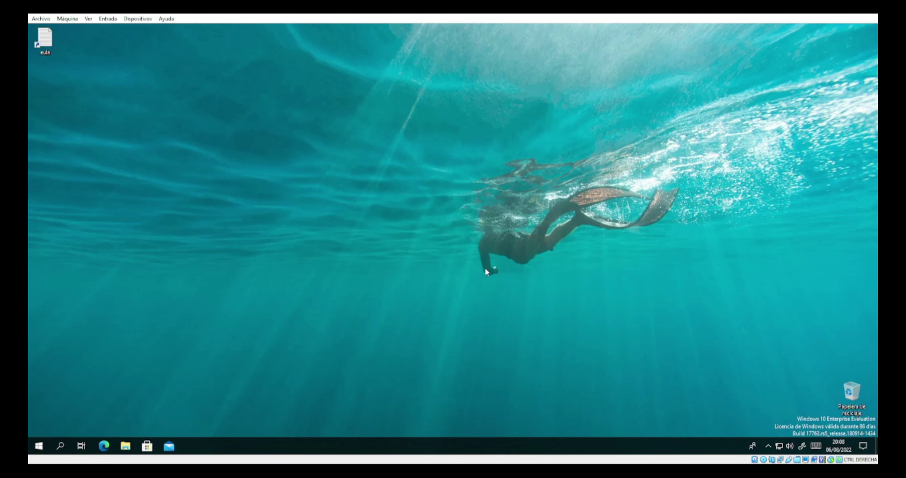